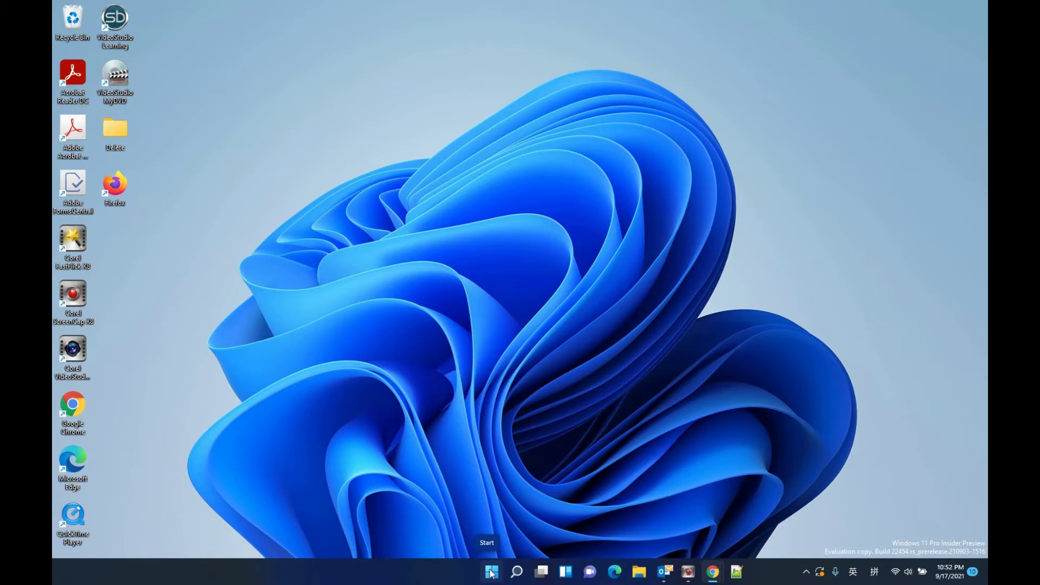
Step: Bring up the Start menu from the taskbar
{"action": "left_click", "coordinate": [491, 574]}
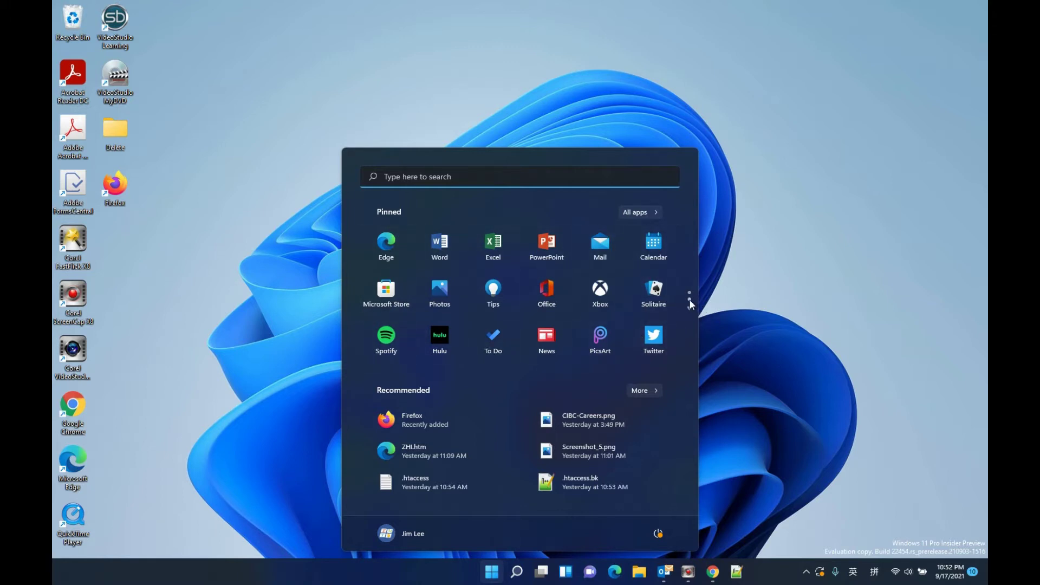
{"action": "scroll", "coordinate": [694, 299], "scroll_direction": "down", "scroll_amount": 1}
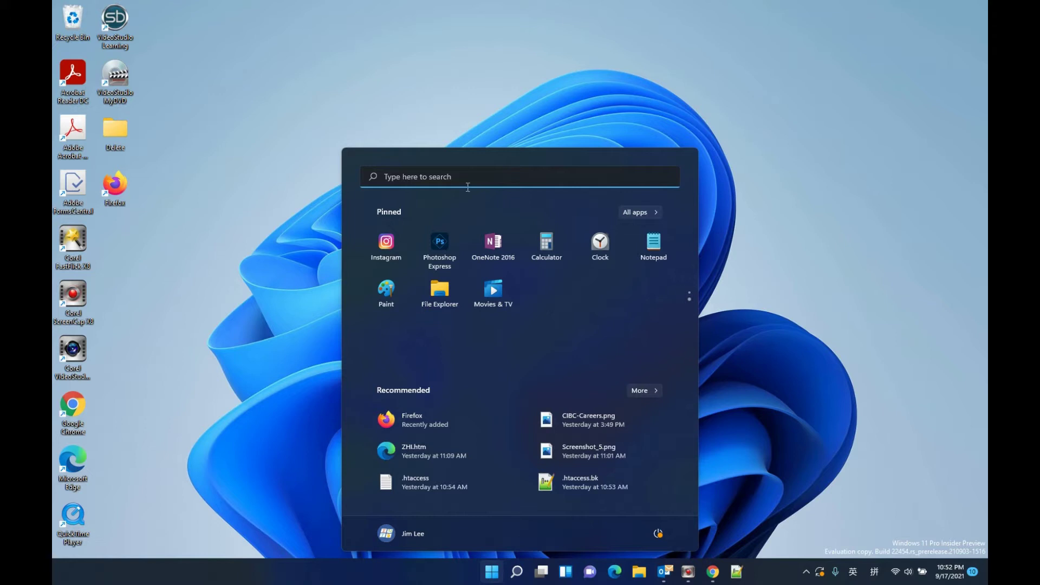
Step: Search Start for 'settings', pin the Settings app to Start, and dismiss the search panel
{"action": "left_click", "coordinate": [443, 178]}
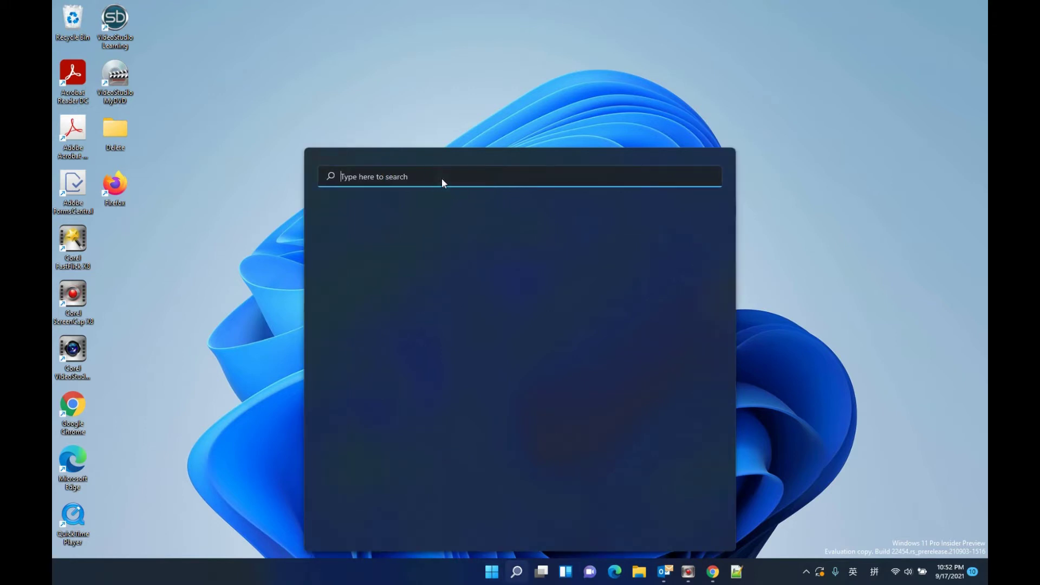
{"action": "type", "text": "se"}
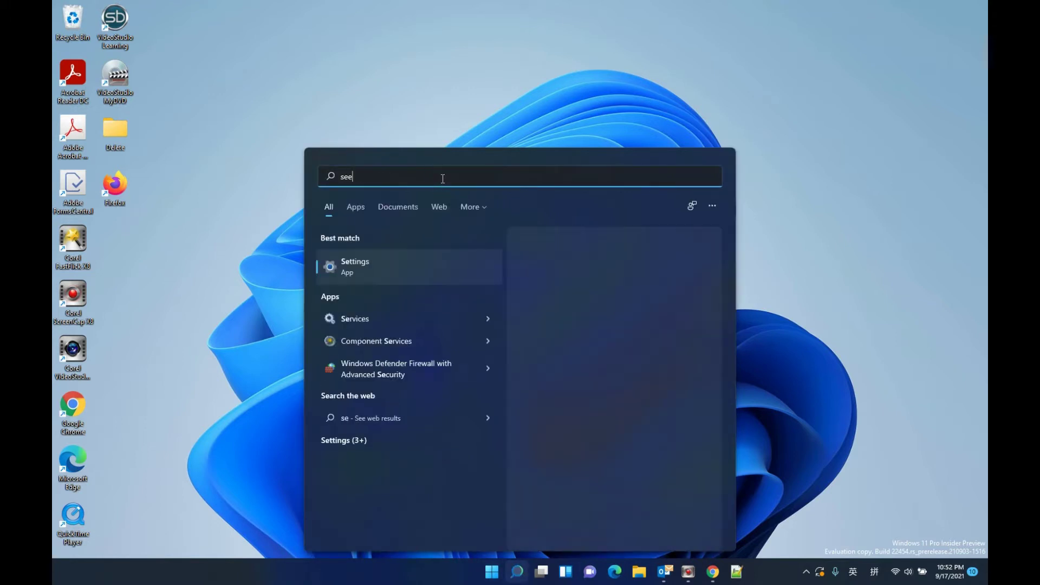
{"action": "type", "text": "e"}
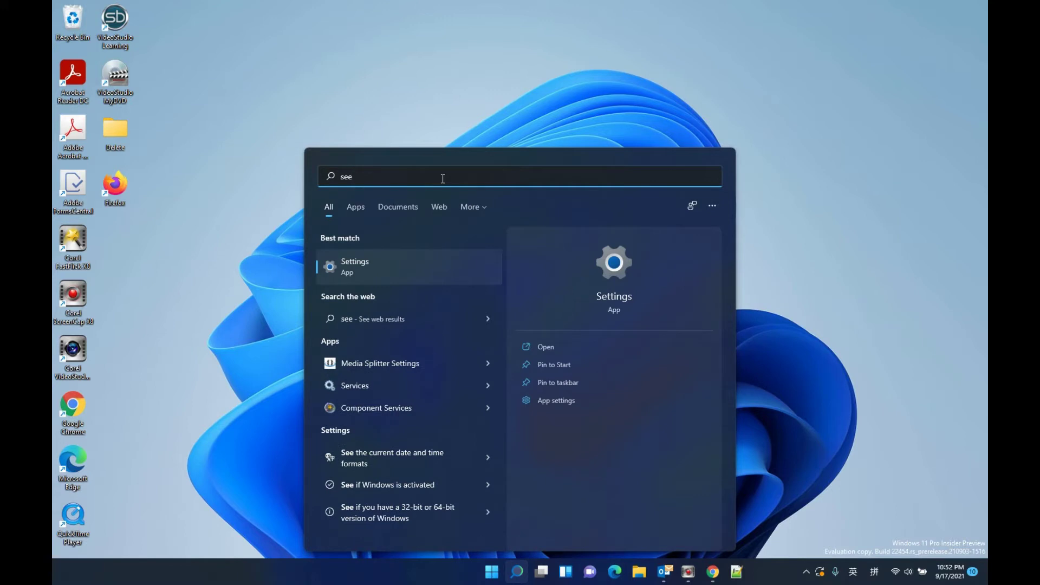
{"action": "key", "text": "BackSpace"}
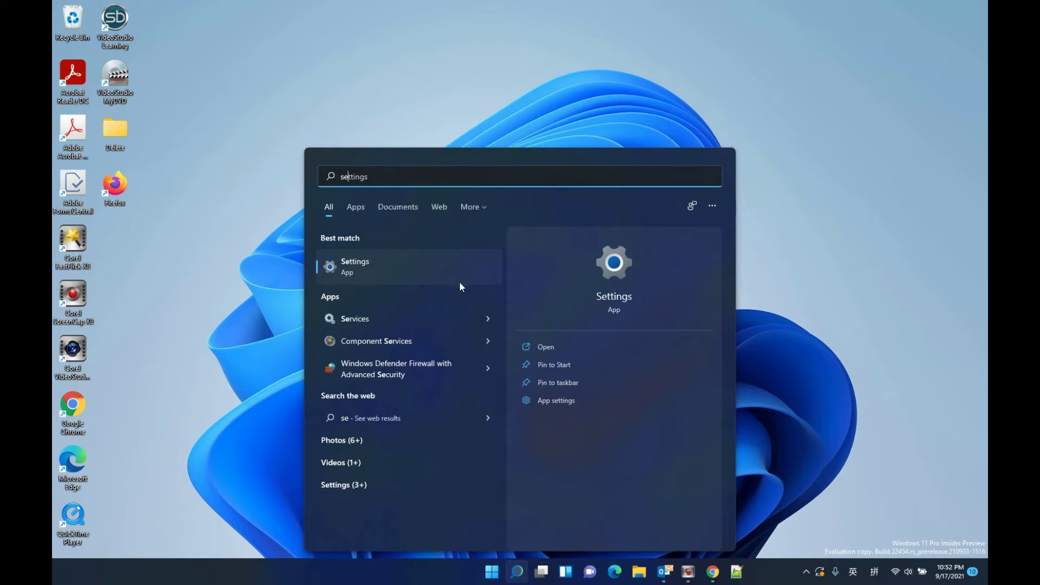
{"action": "left_click", "coordinate": [566, 365]}
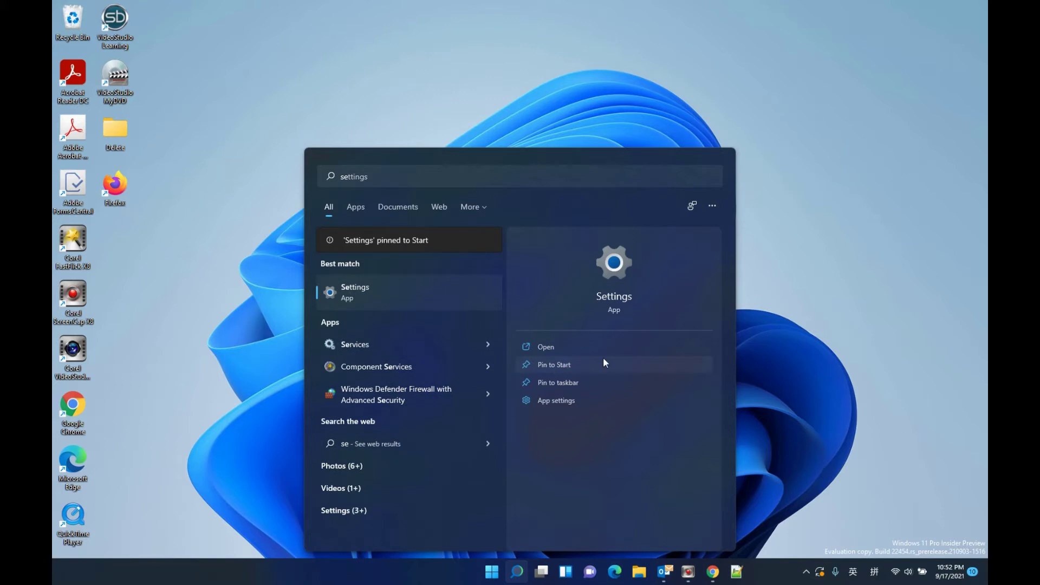
{"action": "left_click", "coordinate": [772, 364]}
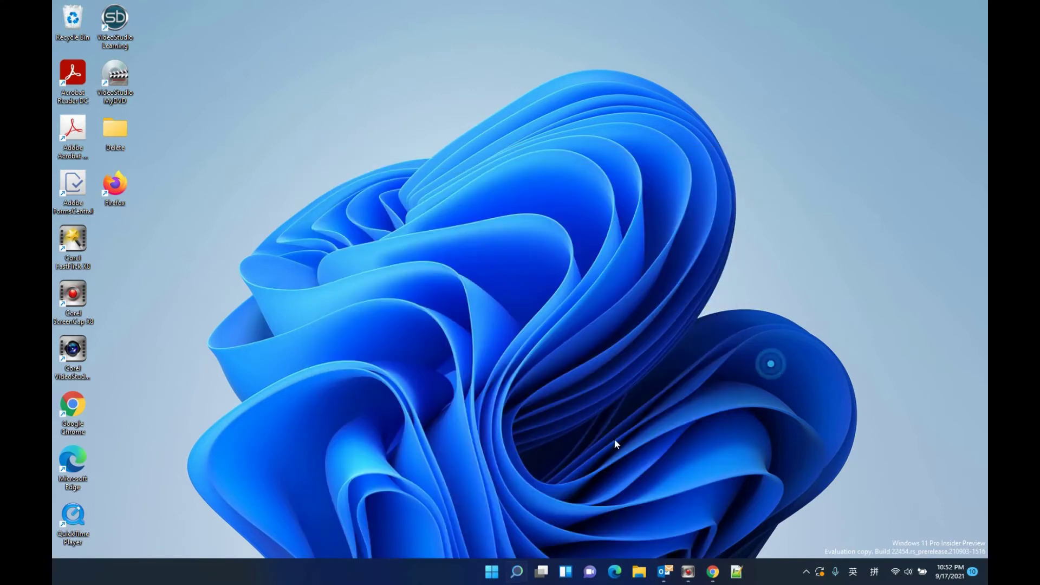
Step: Move the Settings tile from the second pinned page to page one beside Mail, then close Start
{"action": "left_click", "coordinate": [494, 575]}
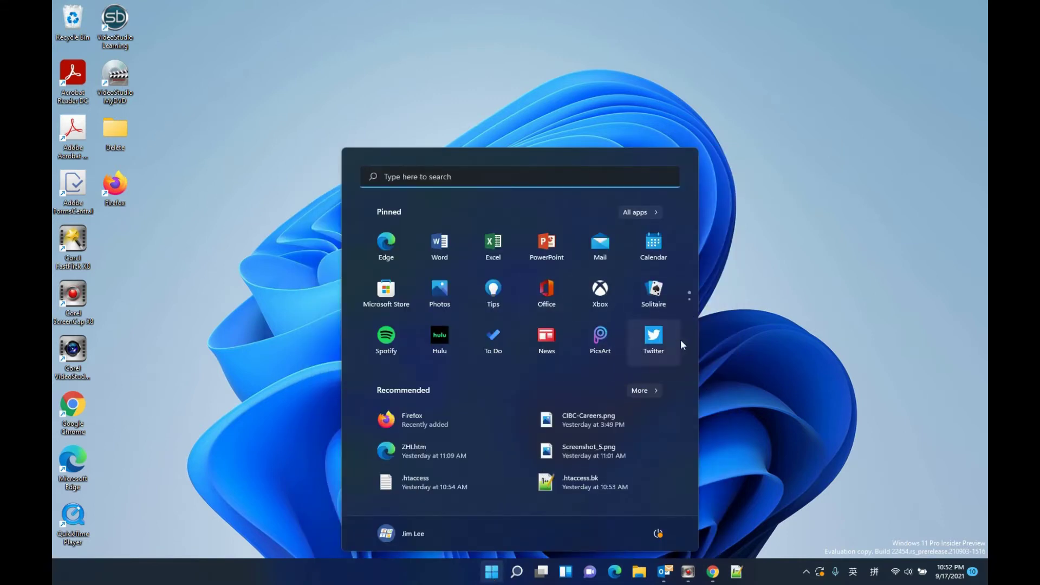
{"action": "left_click", "coordinate": [690, 309]}
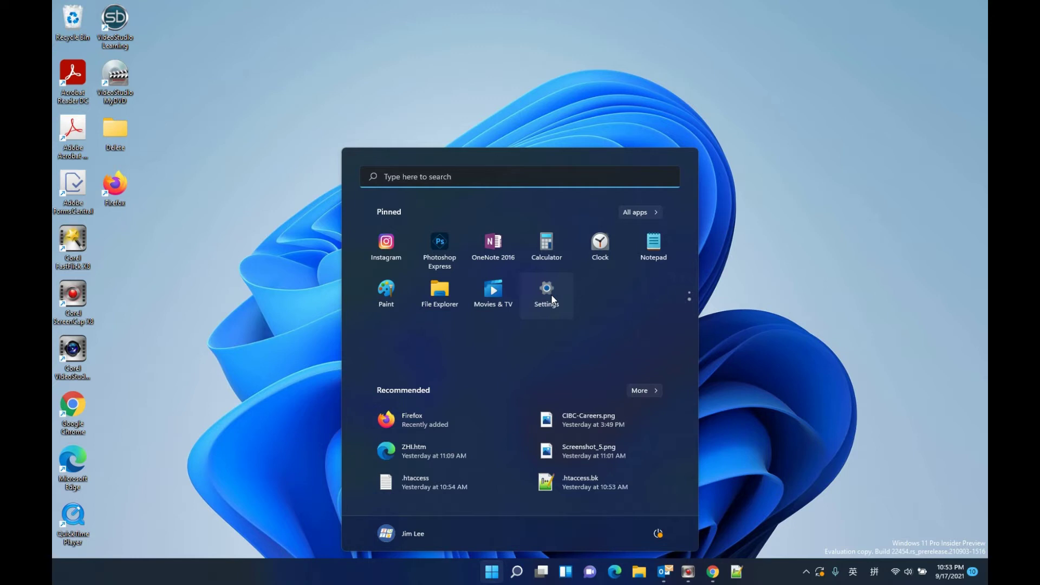
{"action": "left_click_drag", "start_coordinate": [553, 300], "coordinate": [537, 221]}
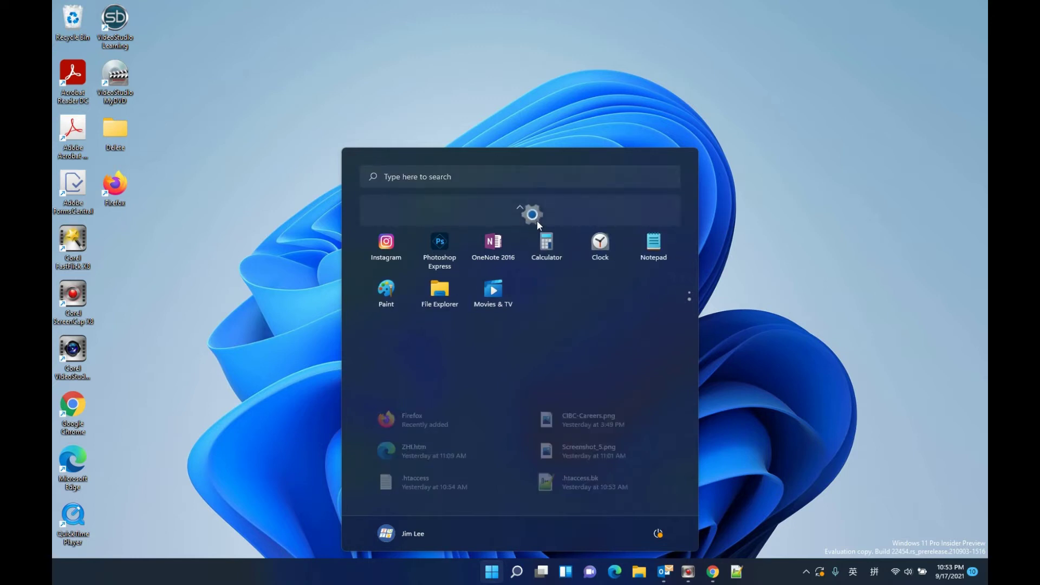
{"action": "mouse_move", "coordinate": [537, 220]}
{"action": "left_mouse_down"}
{"action": "mouse_move", "coordinate": [523, 270]}
{"action": "mouse_move", "coordinate": [542, 240]}
{"action": "mouse_move", "coordinate": [539, 251]}
{"action": "left_mouse_up"}
{"action": "left_click_drag", "start_coordinate": [616, 249], "coordinate": [601, 252]}
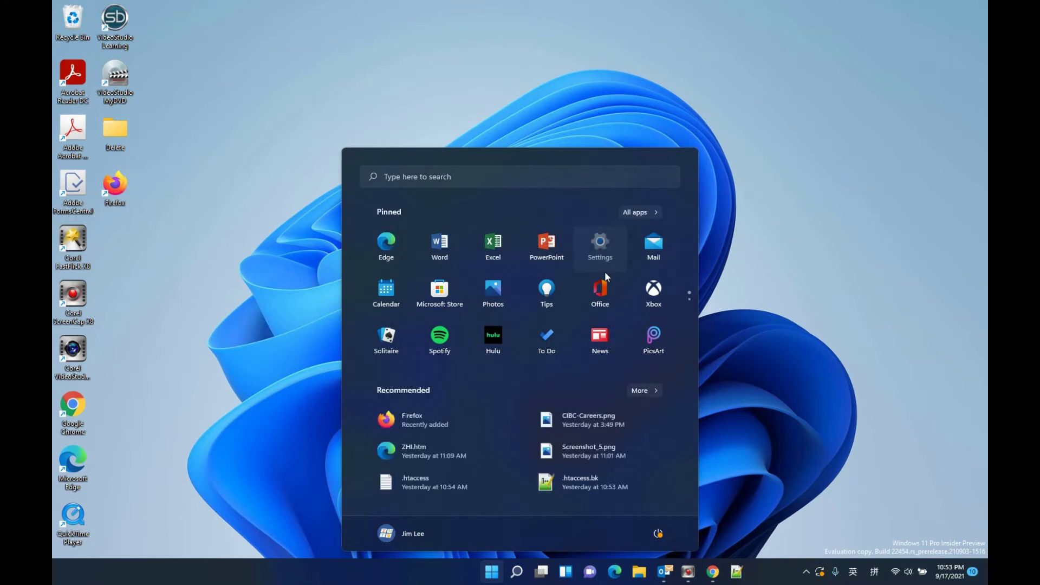
{"action": "left_click", "coordinate": [765, 402]}
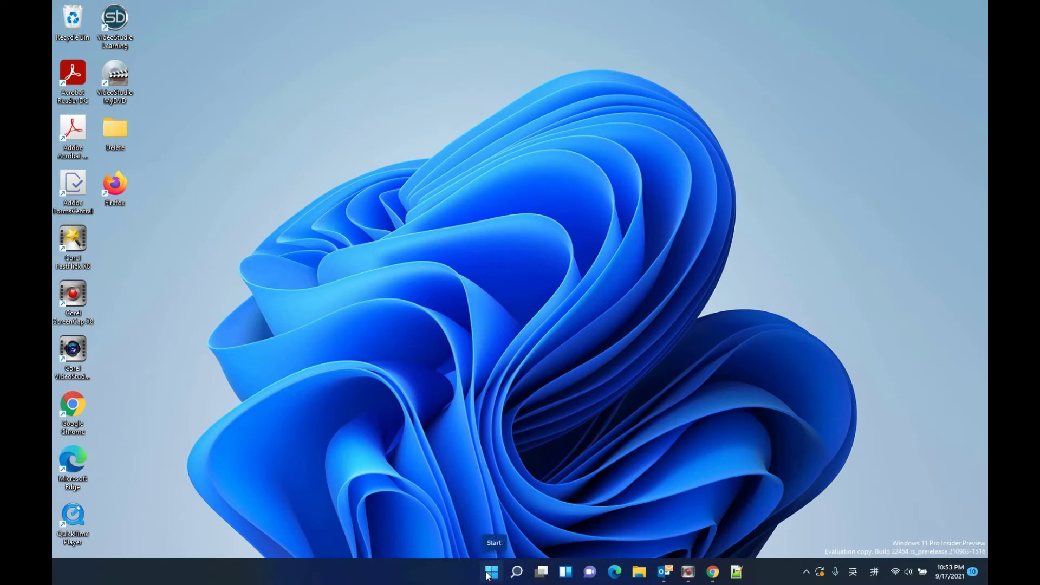
{"action": "right_click", "coordinate": [780, 574]}
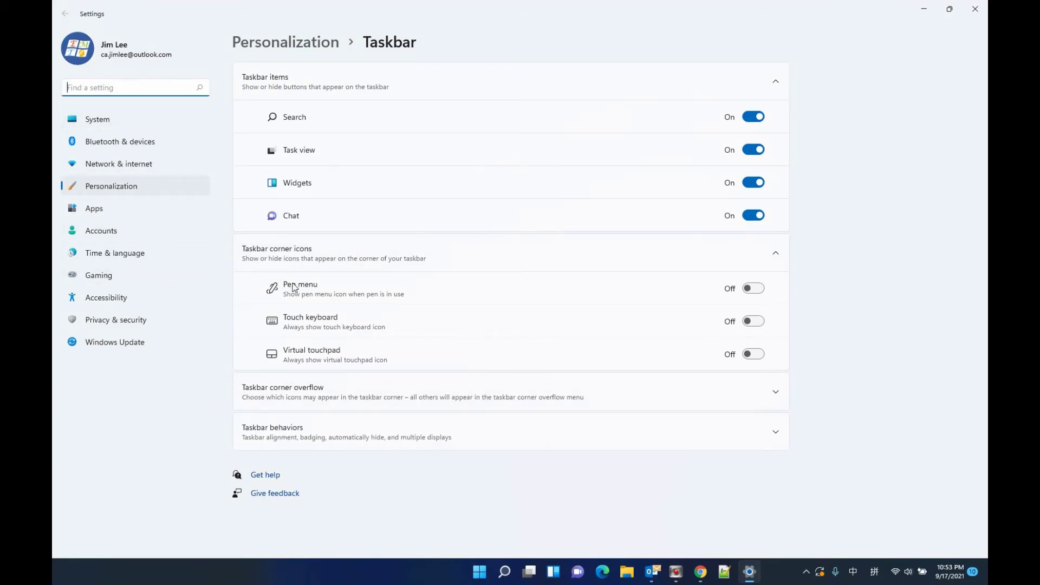
{"action": "left_click", "coordinate": [975, 9]}
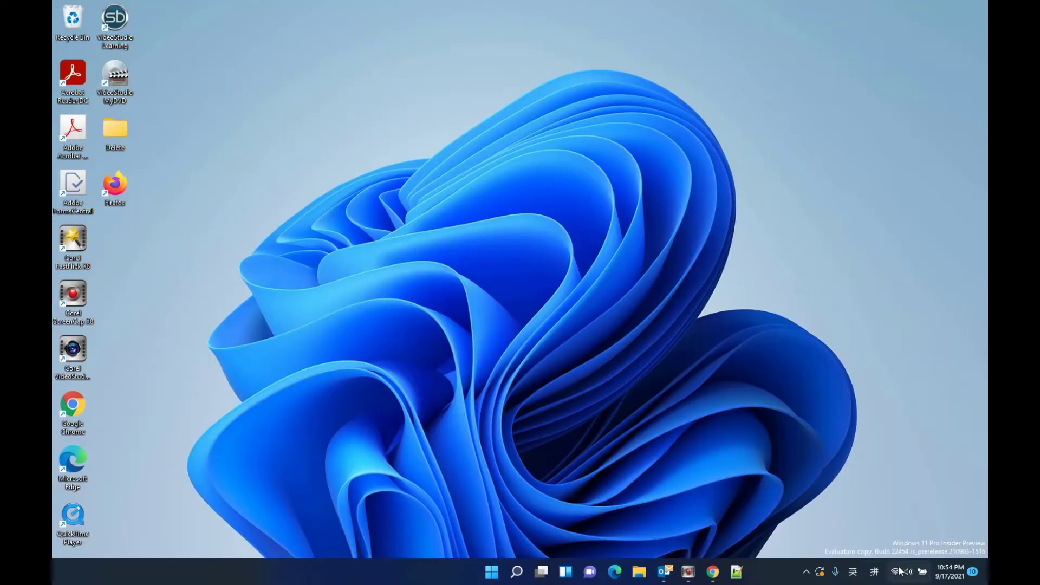
Step: Reach Settings via the network icon's and the input method icon's taskbar menus
{"action": "right_click", "coordinate": [897, 571]}
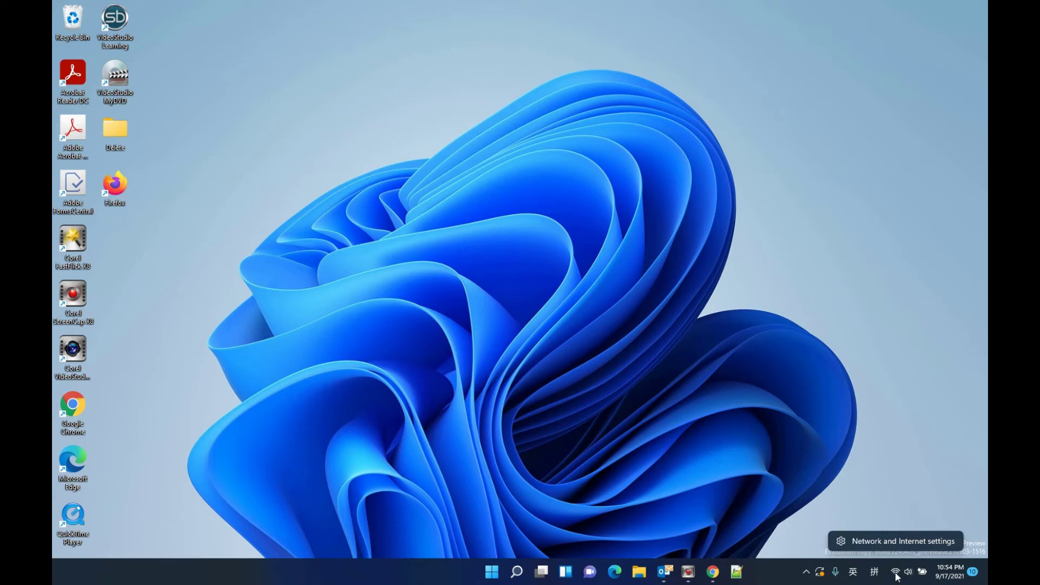
{"action": "left_click", "coordinate": [888, 541]}
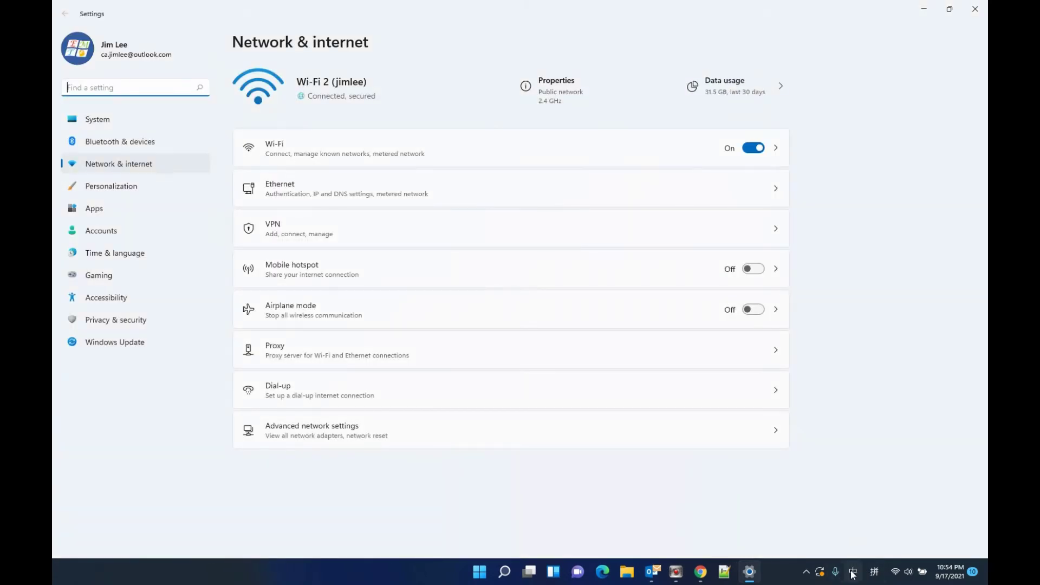
{"action": "right_click", "coordinate": [853, 574]}
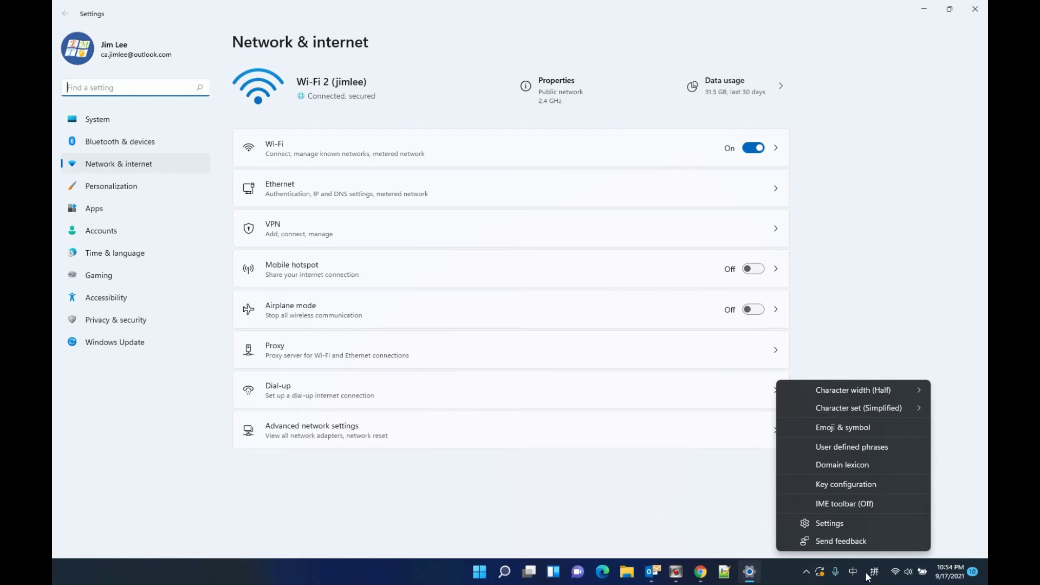
{"action": "left_click", "coordinate": [820, 525]}
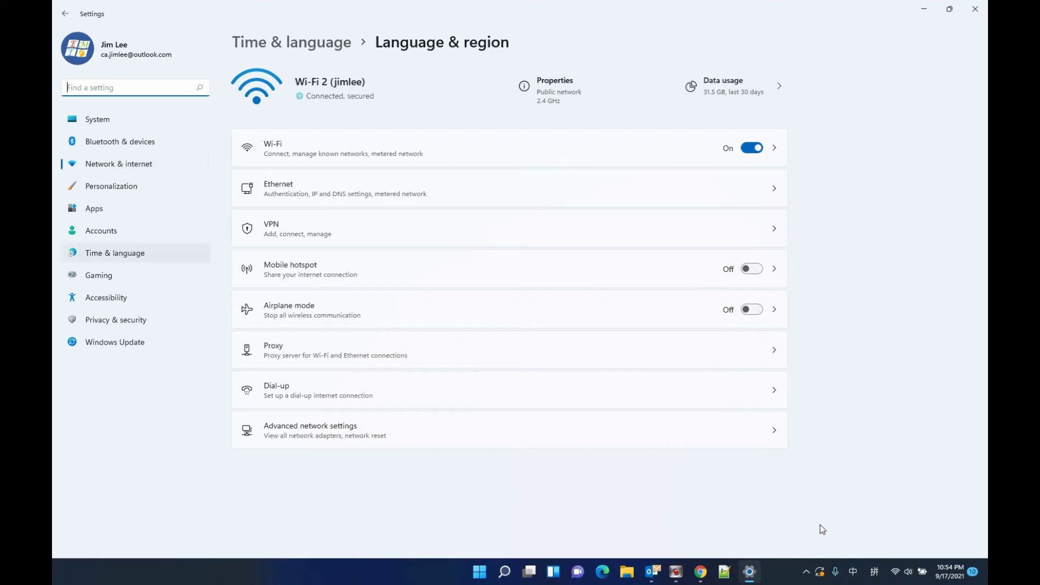
Step: Reach Notifications settings via the clock's taskbar menu, then minimize Settings
{"action": "right_click", "coordinate": [951, 569]}
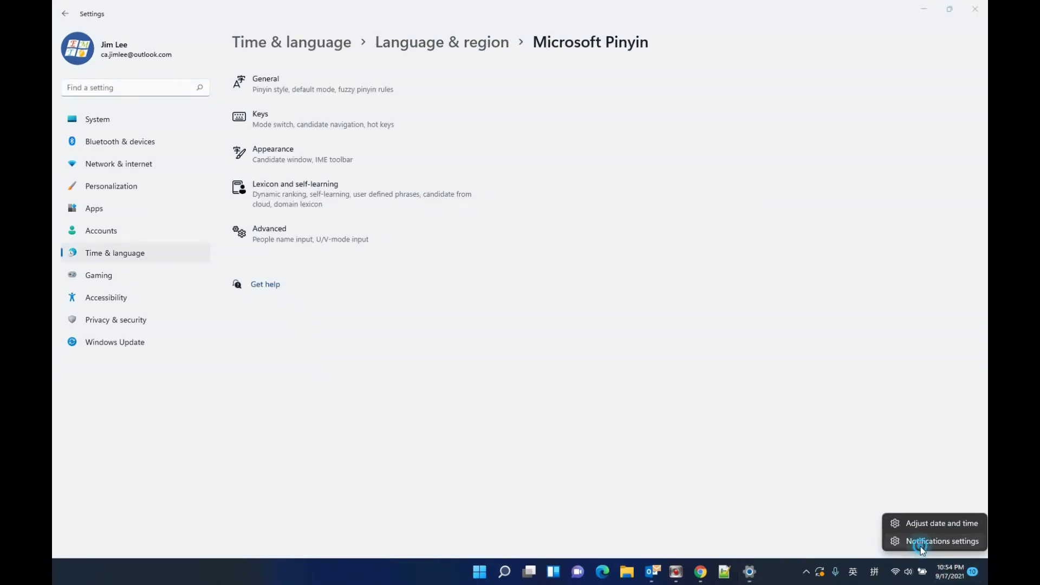
{"action": "left_click", "coordinate": [921, 543]}
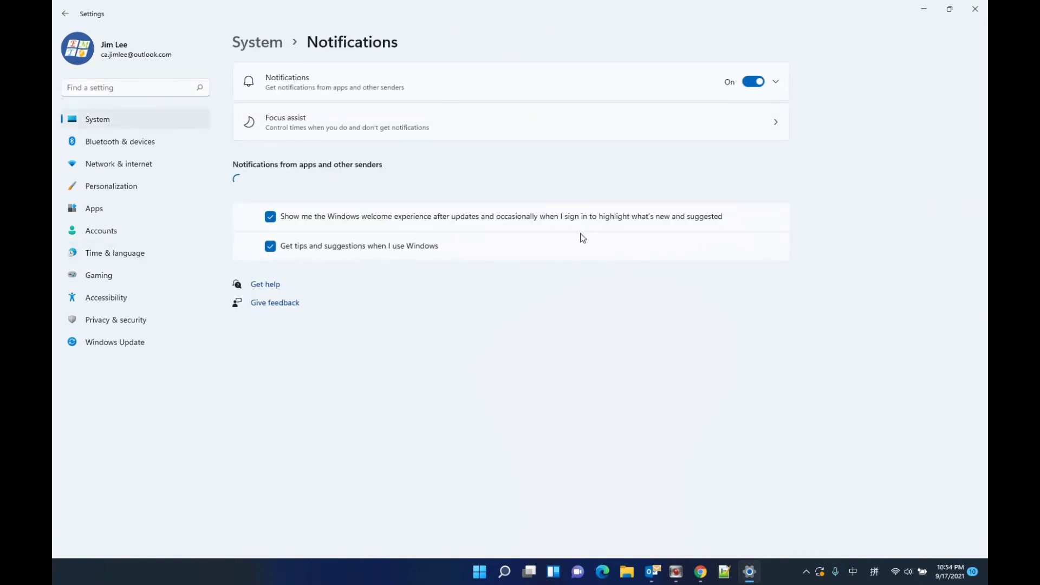
{"action": "left_click", "coordinate": [924, 12]}
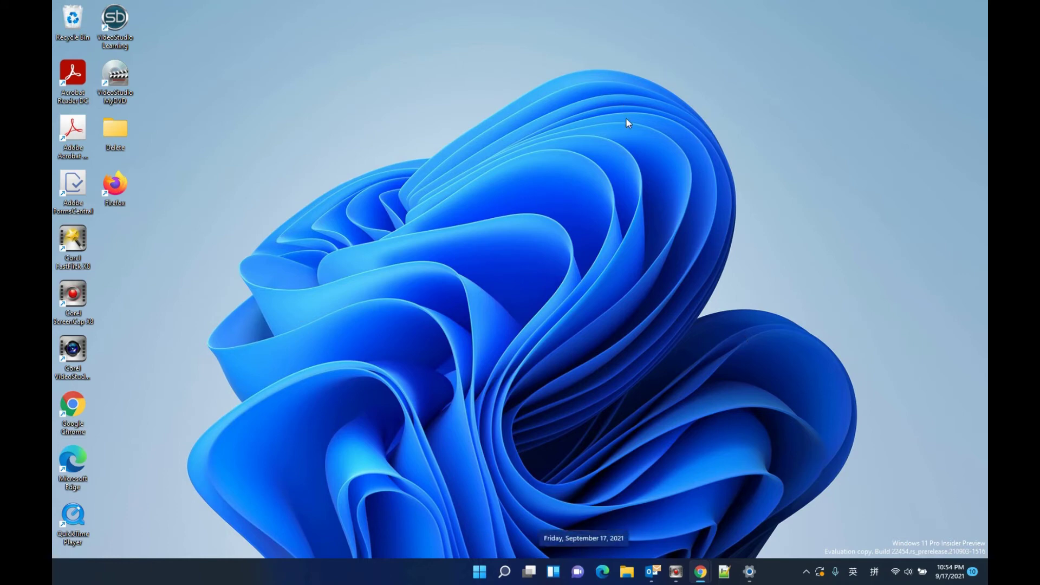
{"action": "right_click", "coordinate": [765, 287]}
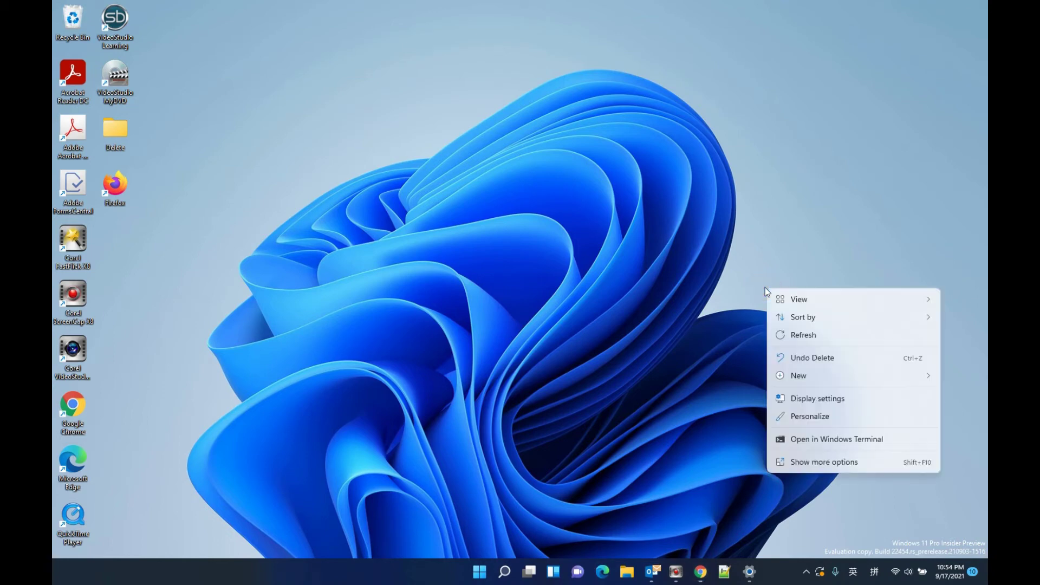
{"action": "left_click", "coordinate": [804, 399]}
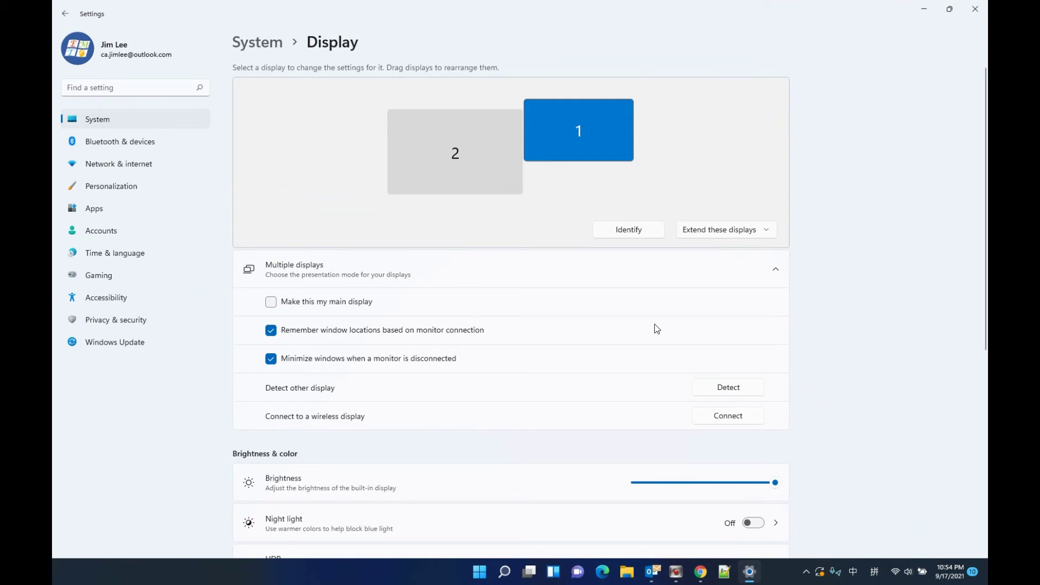
{"action": "left_click", "coordinate": [924, 9]}
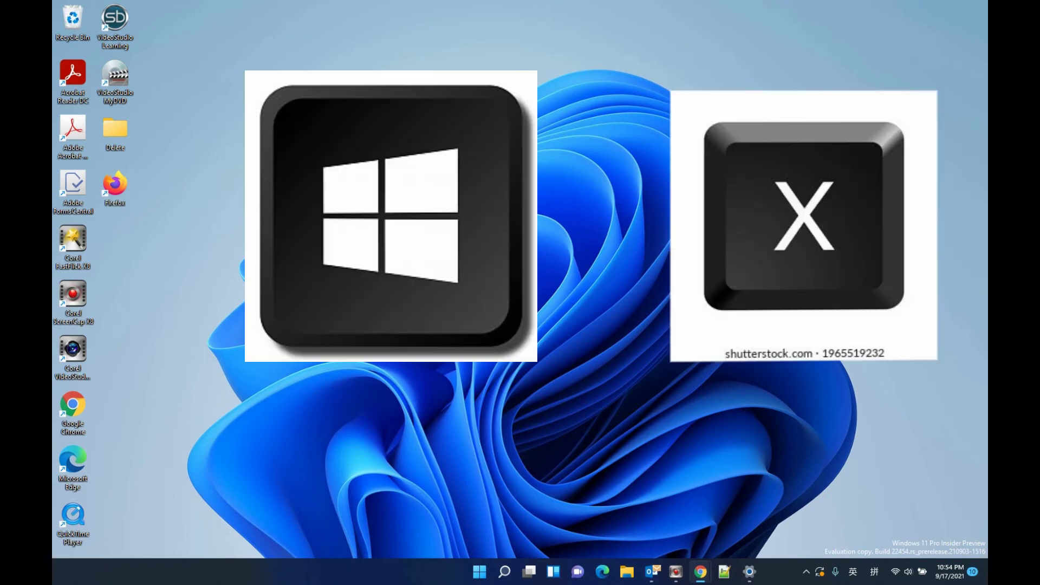
Step: Launch Settings from the Win+X quick links and again with the Win+I shortcut
{"action": "key", "text": "super+x"}
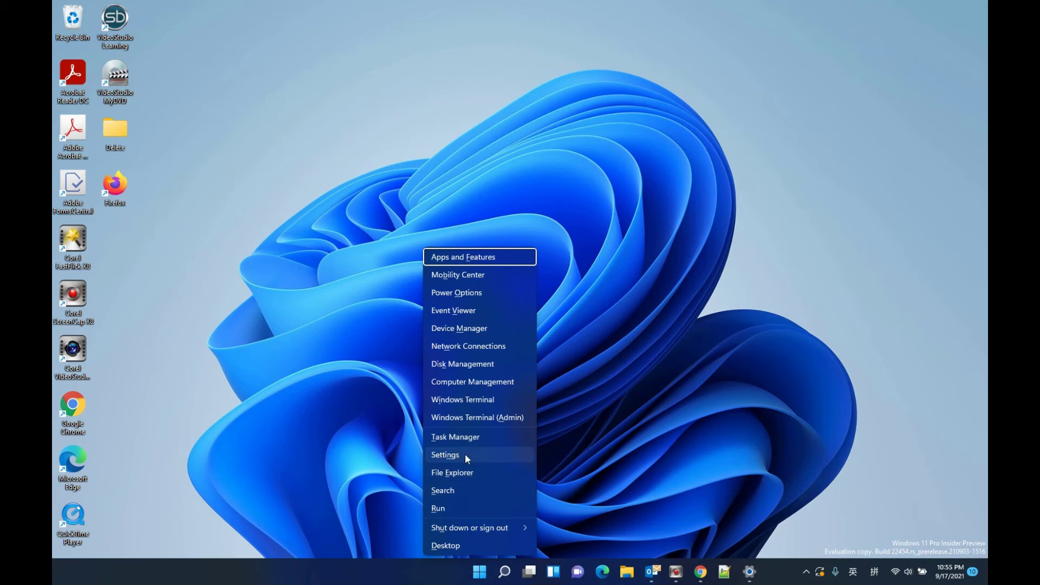
{"action": "left_click", "coordinate": [654, 424]}
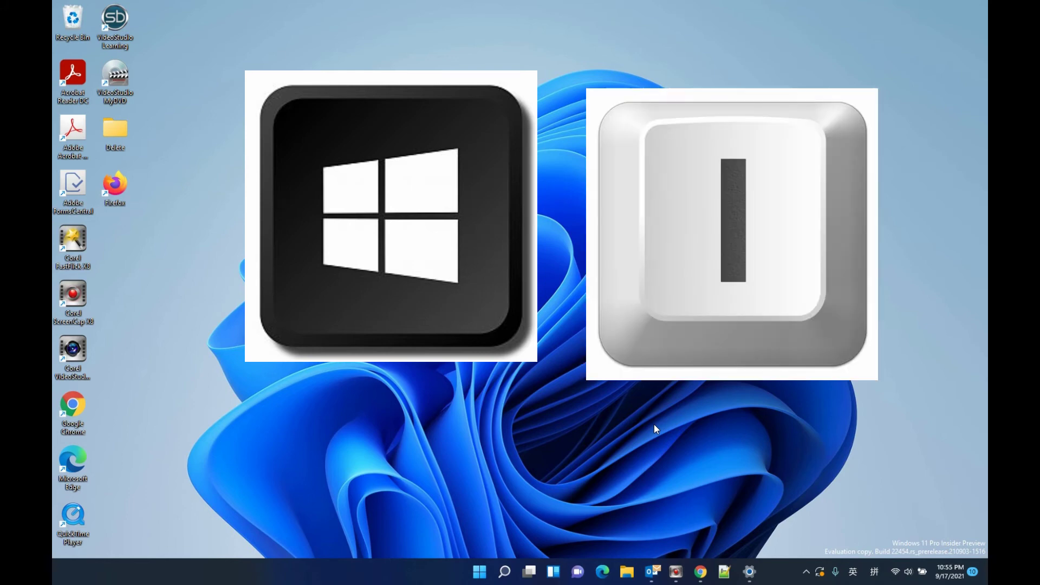
{"action": "key", "text": "super+i"}
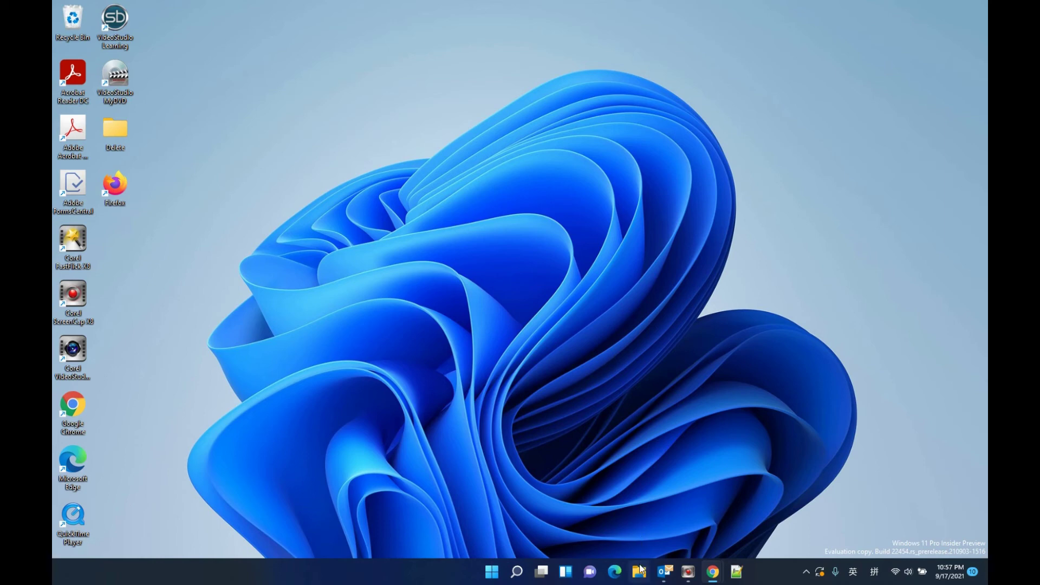
Step: Launch Settings by entering ms-settings: in a File Explorer address bar
{"action": "key", "text": "super+e"}
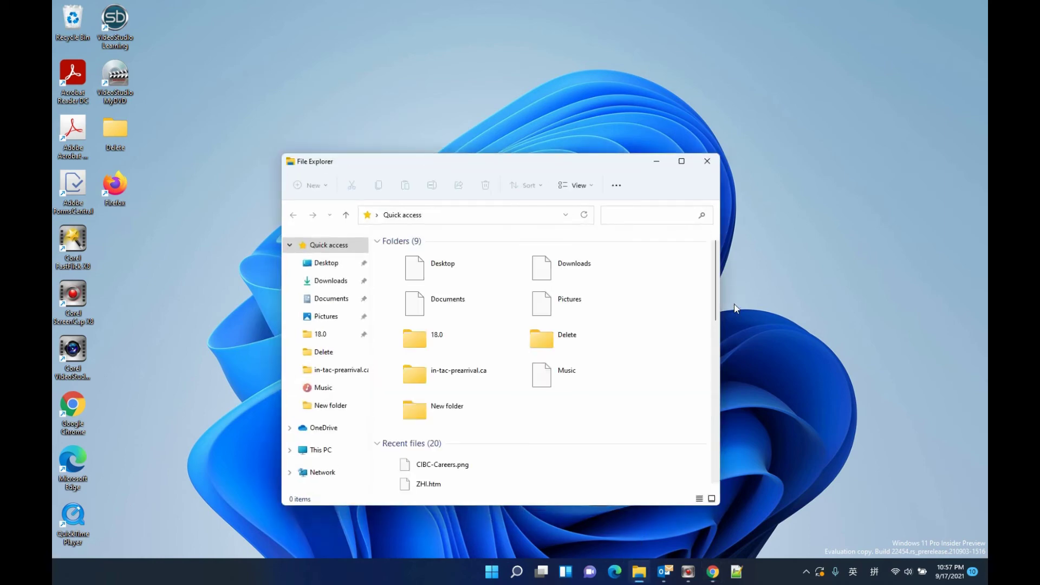
{"action": "left_click", "coordinate": [463, 217]}
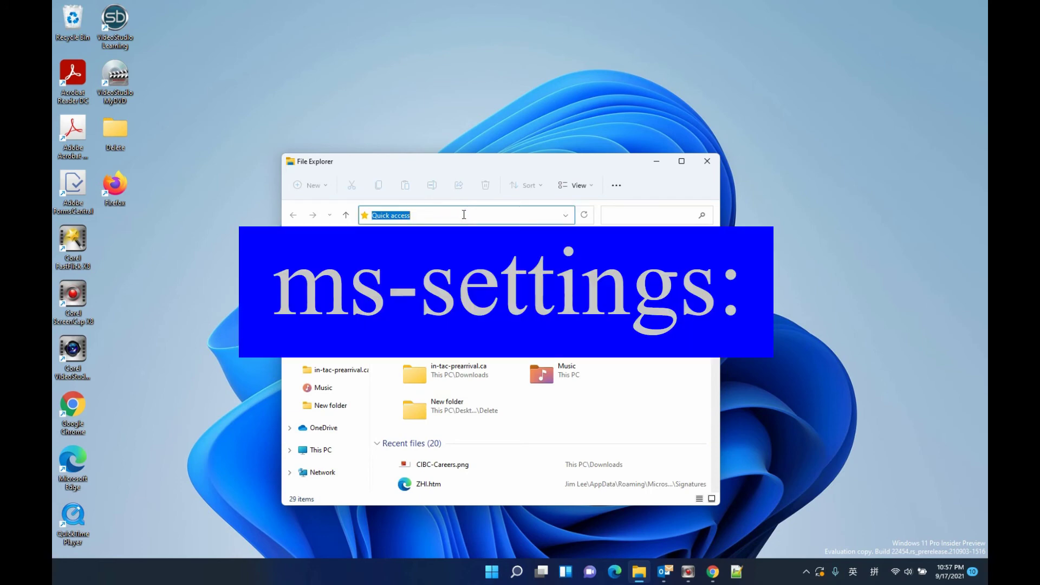
{"action": "type", "text": "ms-"}
{"action": "type", "text": "se"}
{"action": "type", "text": "tting"}
{"action": "type", "text": "s:"}
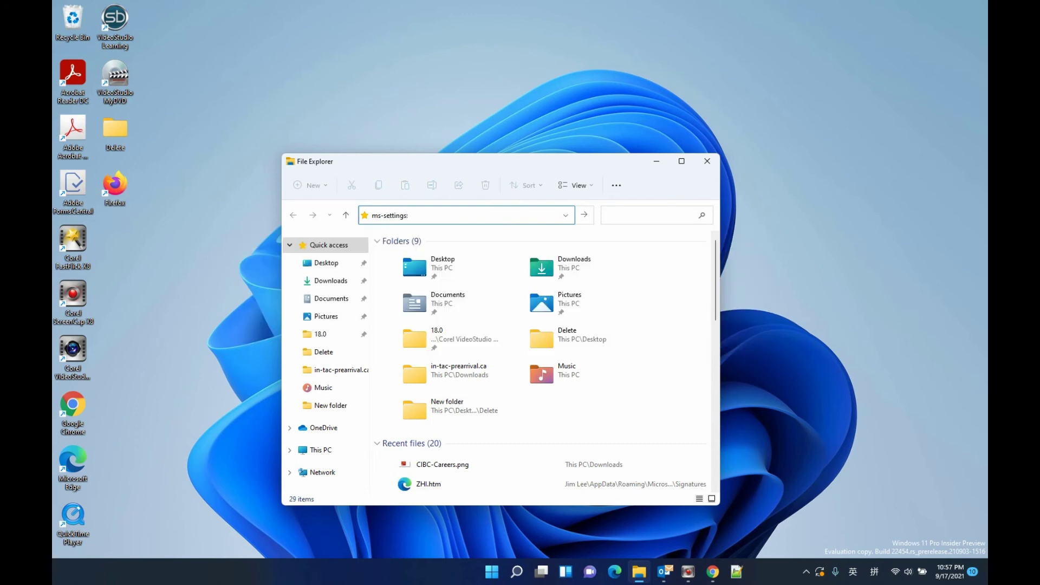
{"action": "key", "text": "Return"}
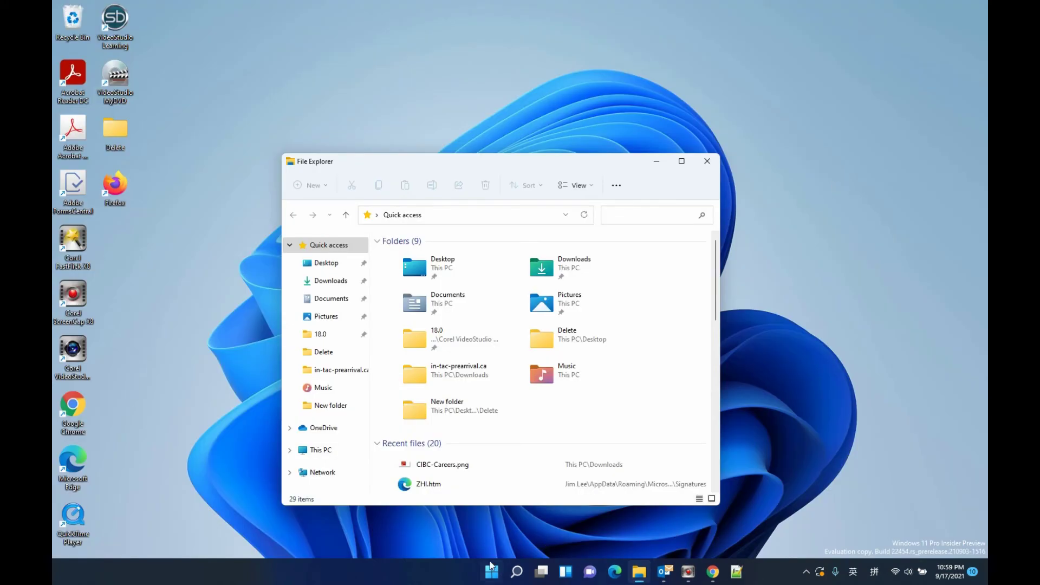
Step: Start an administrator Command Prompt from a cmd search and run start ms-settings:
{"action": "left_click", "coordinate": [516, 572]}
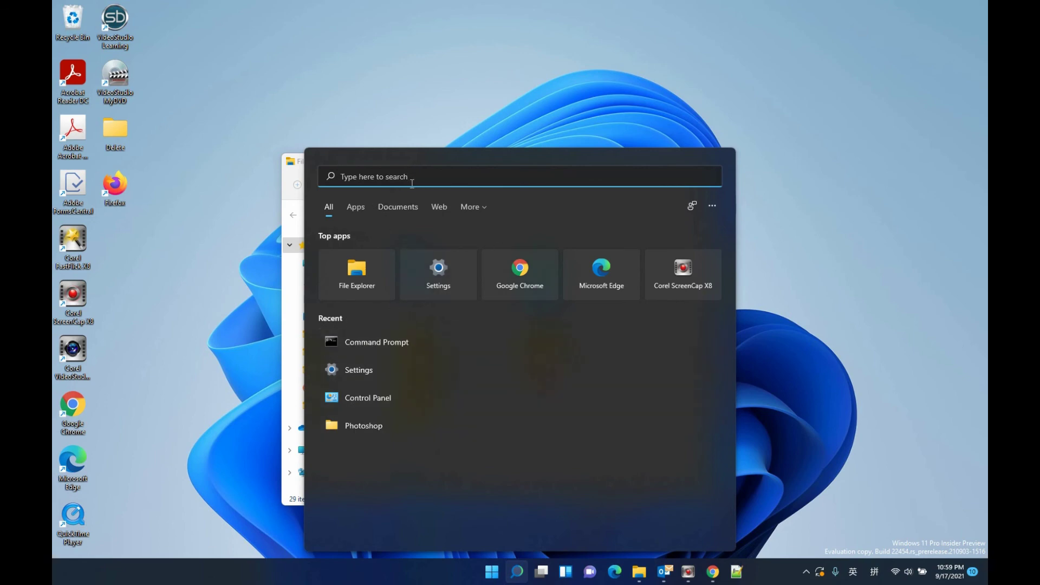
{"action": "type", "text": "cmd"}
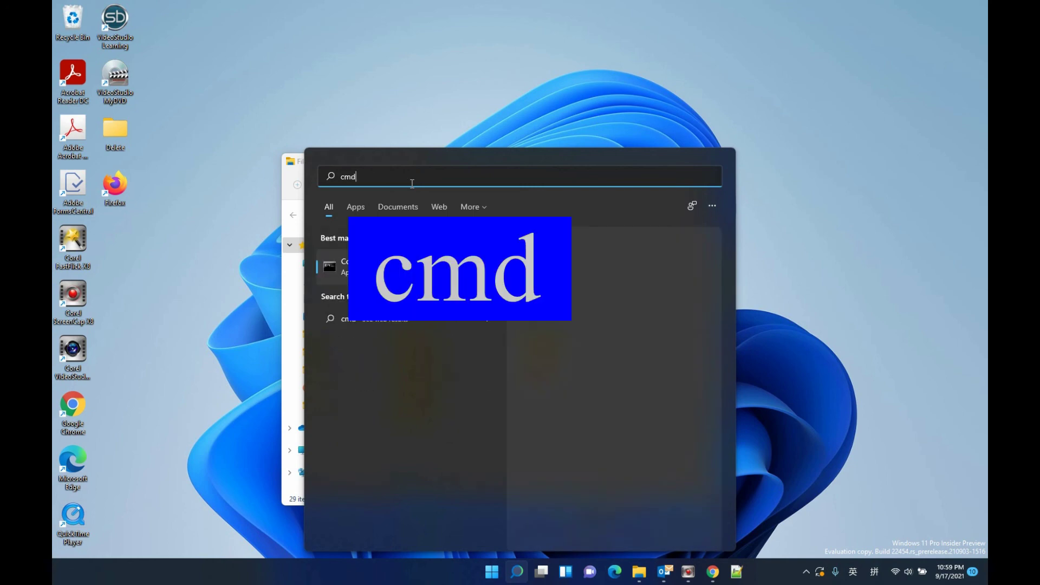
{"action": "key", "text": "ctrl+shift+Return"}
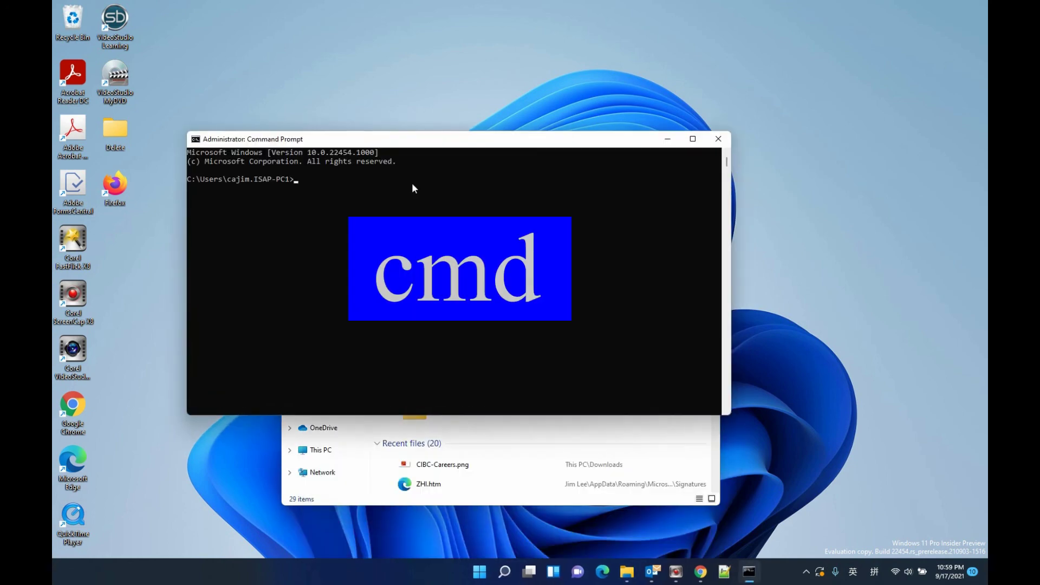
{"action": "type", "text": "start "}
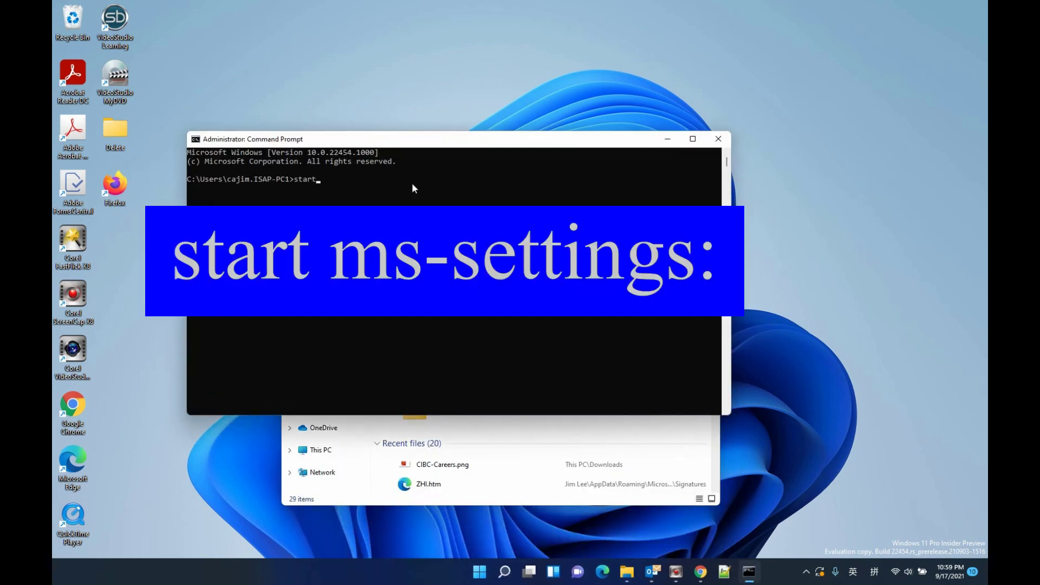
{"action": "type", "text": "m"}
{"action": "type", "text": "s-s"}
{"action": "type", "text": "ettings:"}
{"action": "key", "text": "Return"}
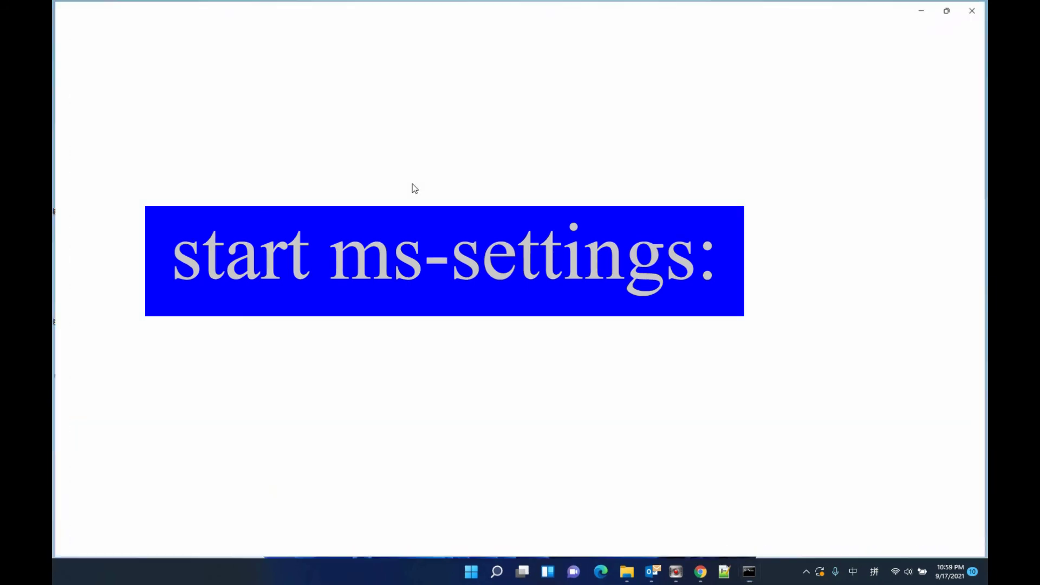